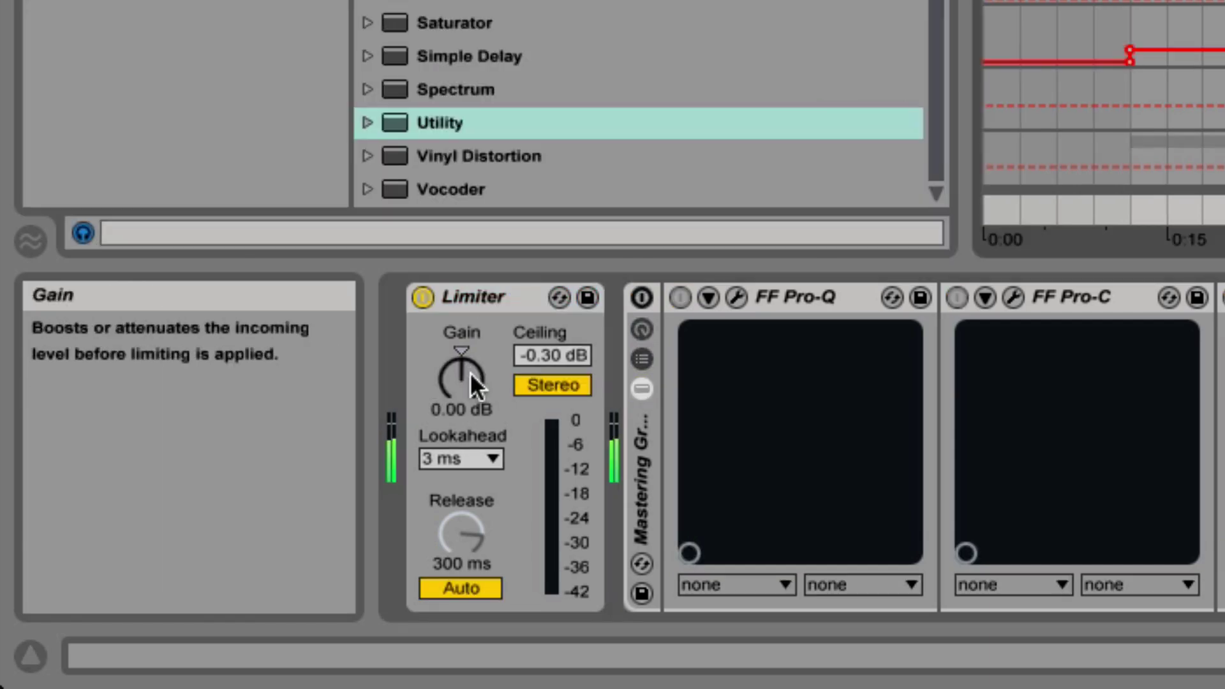
Try Limiter gain boosts up to 8.3 dB during playback, settling the ceiling at 0.00 dB
mouse_move(469, 373)
mouse_down()
mouse_move(469, 310)
mouse_move(470, 362)
mouse_up()
drag(582, 350, 583, 392)
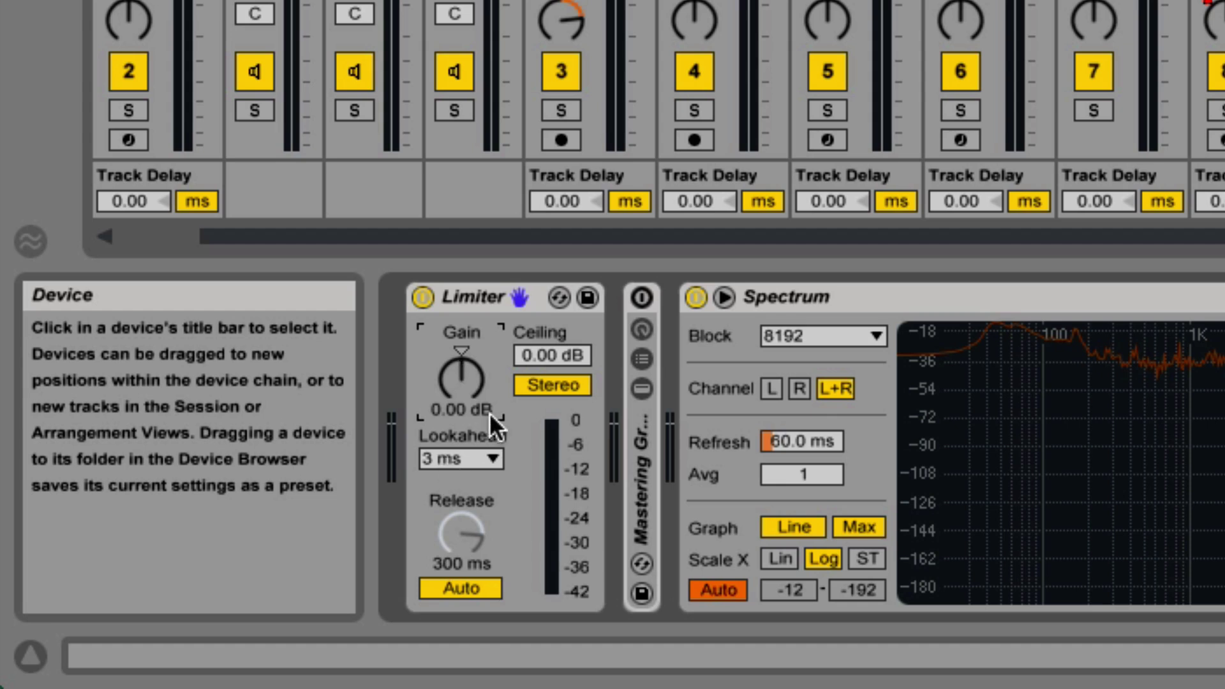
drag(466, 388, 465, 315)
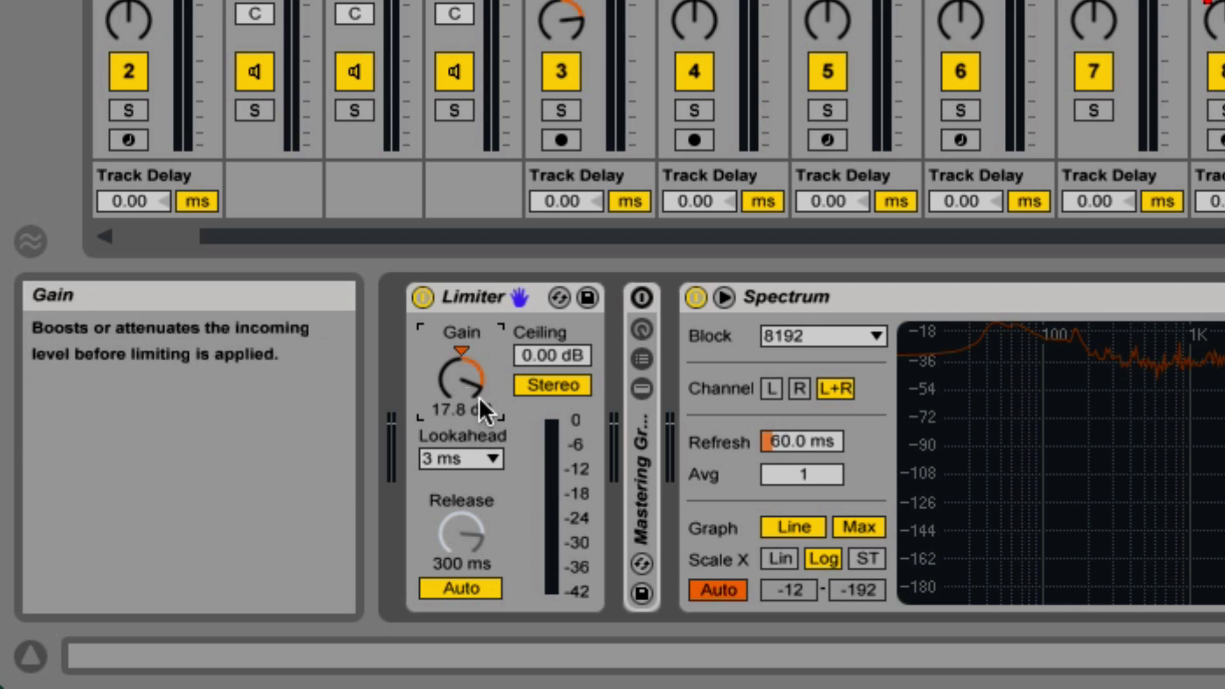
key(space)
drag(471, 393, 471, 456)
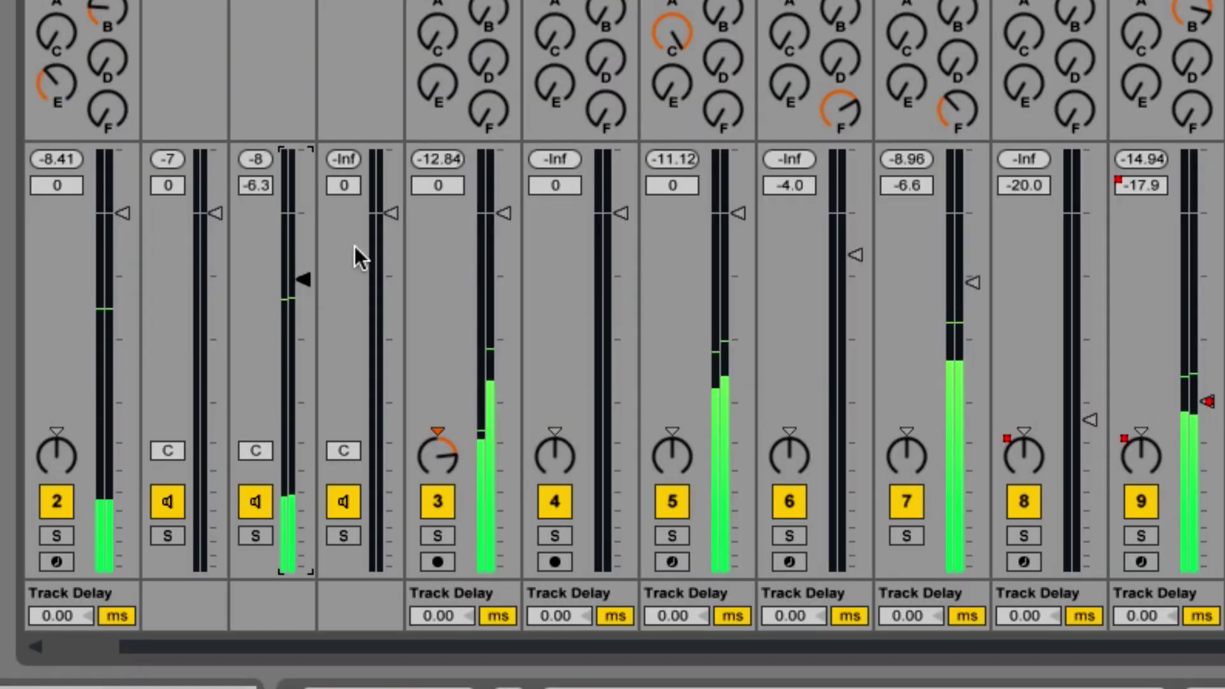
Lower track volumes: track 4 to -5.9 dB, track 2 to -4.4 dB, plus the first track
drag(391, 213, 391, 274)
drag(216, 214, 215, 279)
drag(122, 213, 123, 282)
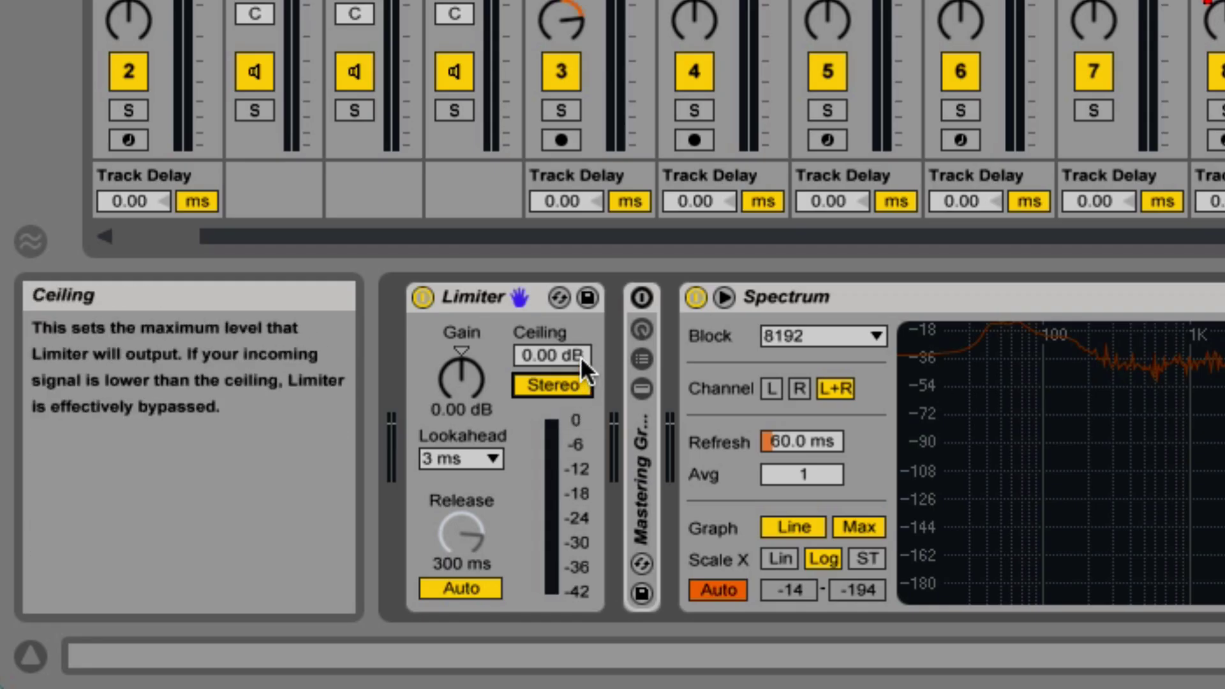
Compare the Limiter's Stereo and L/R modes, leaving it in L/R
click(582, 388)
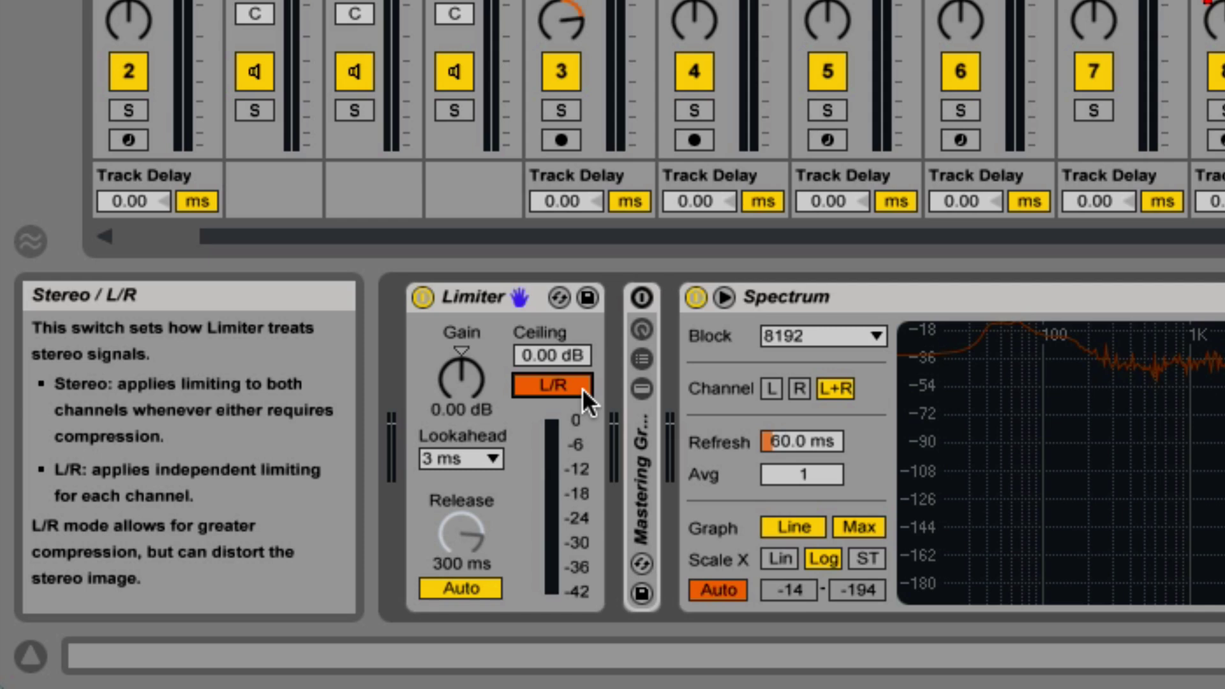
click(582, 388)
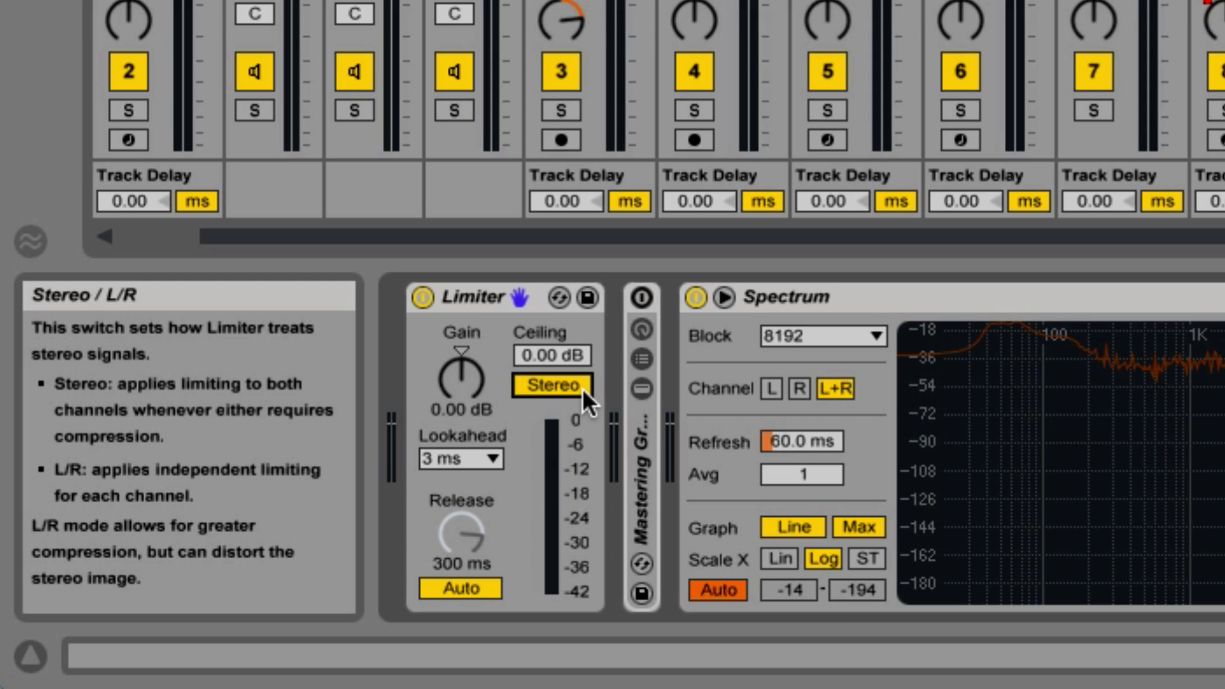
click(582, 388)
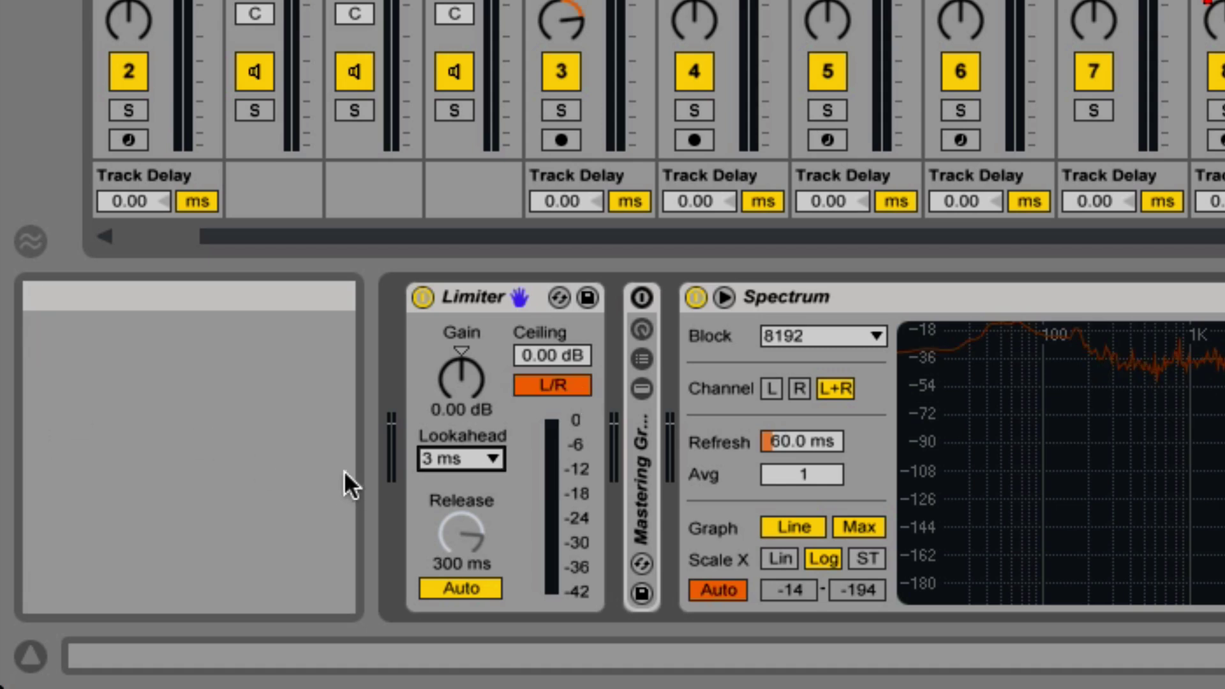
Keep lookahead at 3 ms, try a minimal manual release, then restore Auto release
click(493, 459)
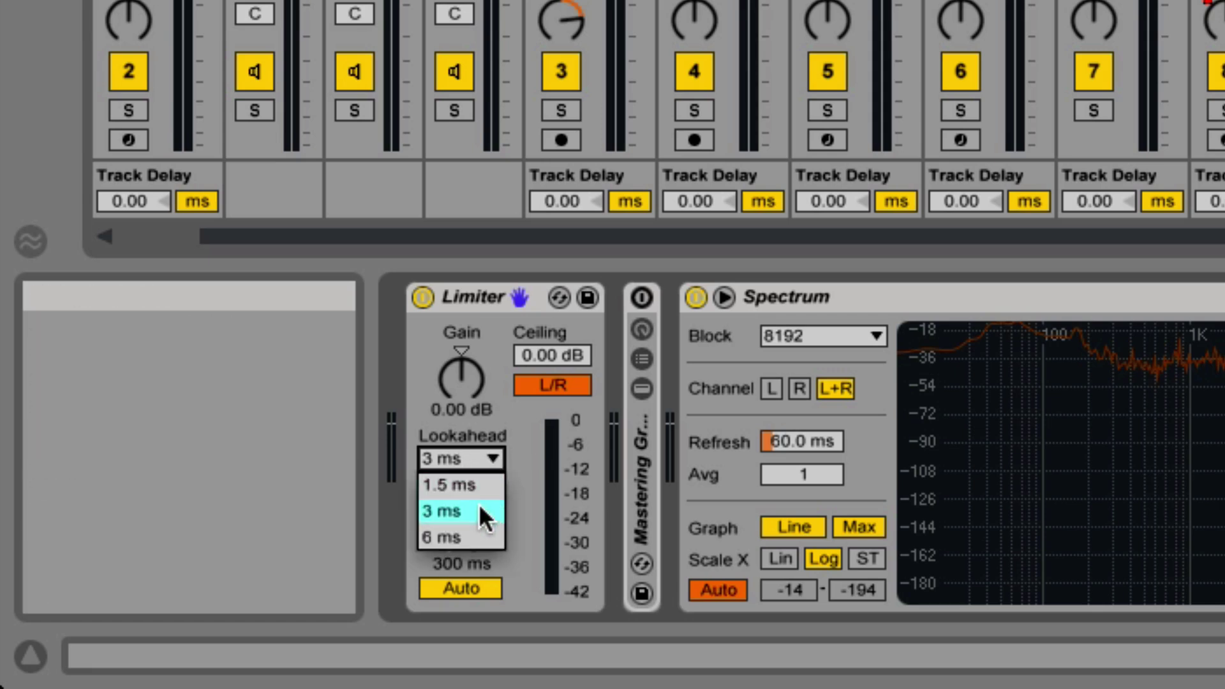
click(491, 453)
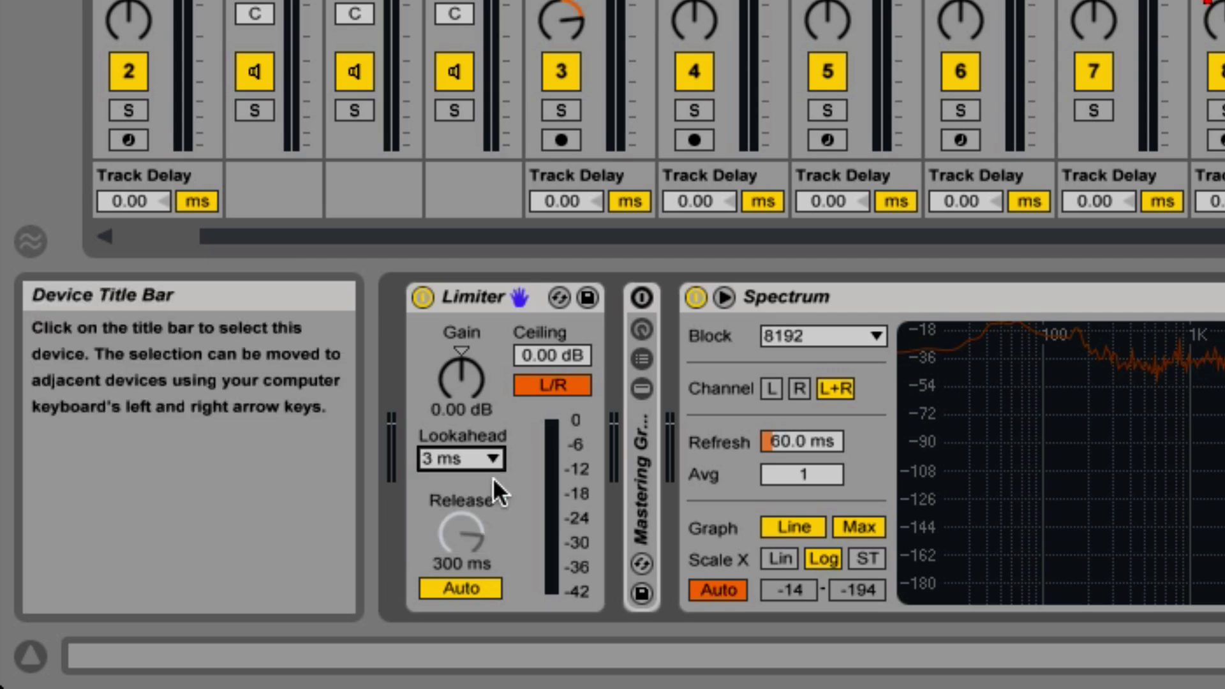
click(468, 584)
drag(466, 560, 482, 592)
click(481, 588)
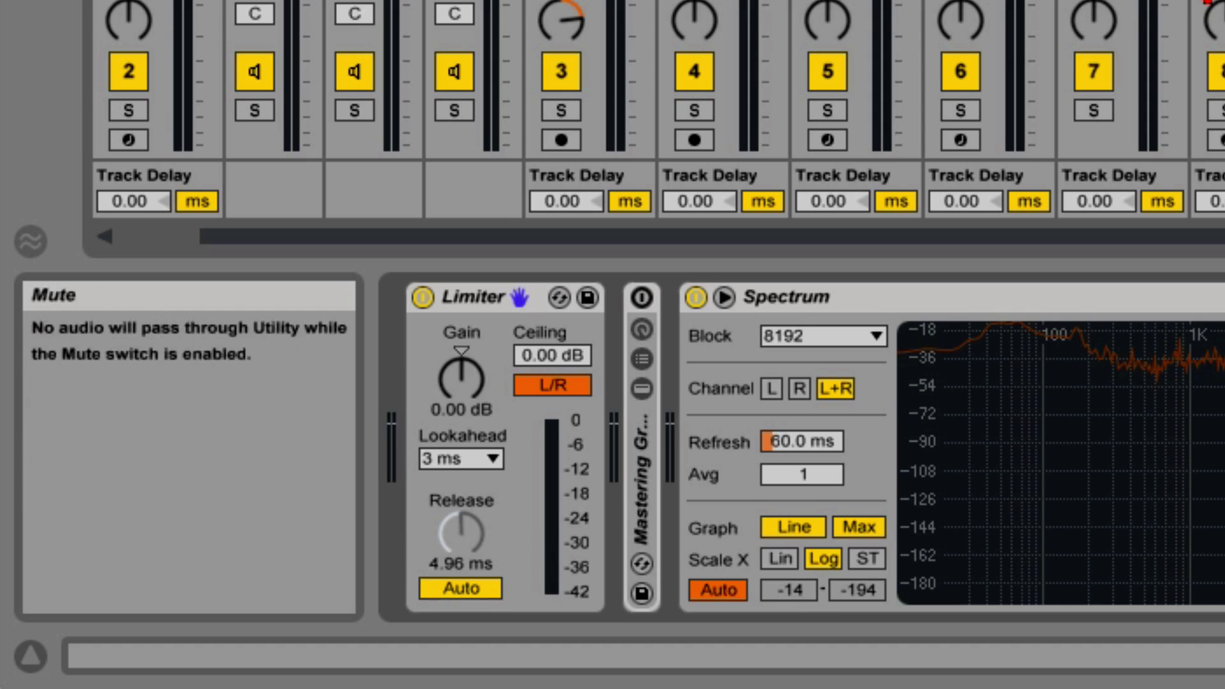
While the set plays, sweep the Limiter gain up to 24 dB, then down to about 7.3 dB
key(space)
drag(464, 385, 465, 163)
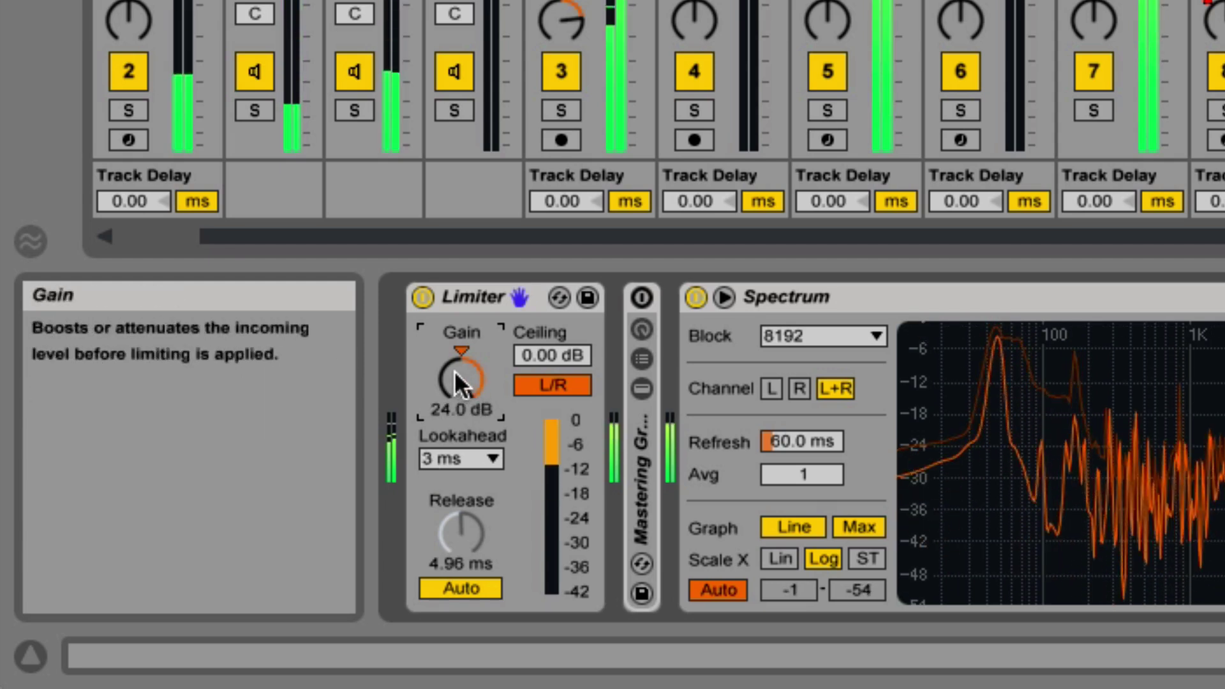
drag(457, 365, 457, 450)
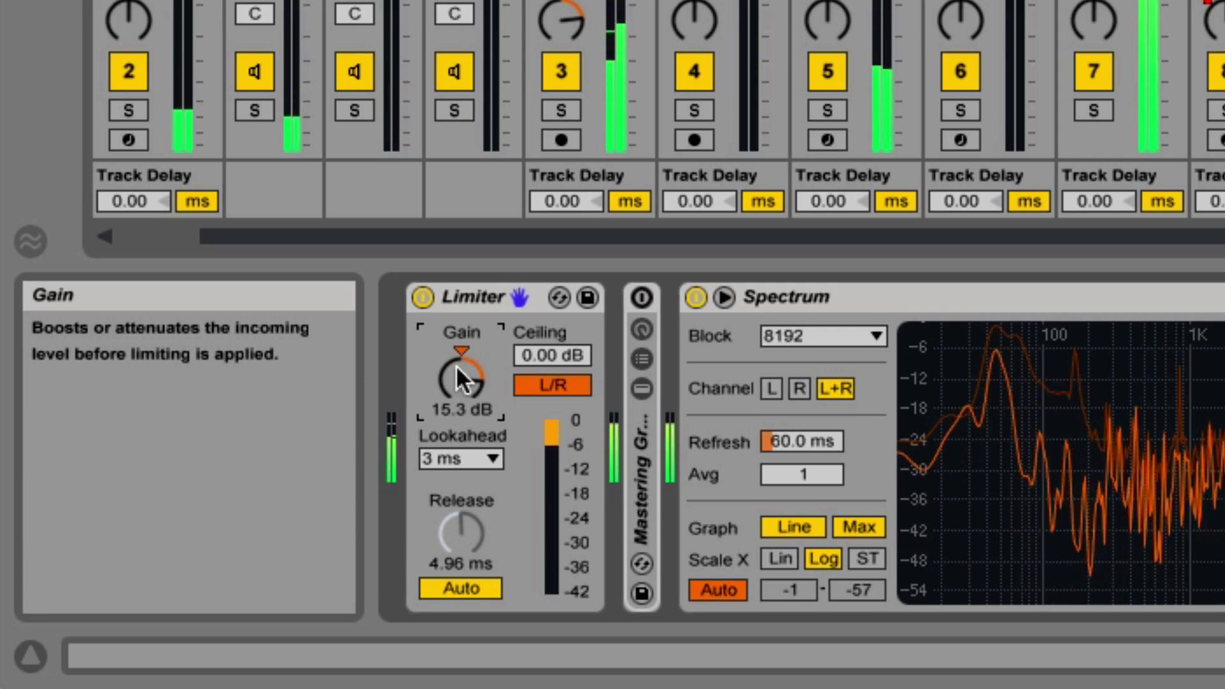
drag(457, 370, 457, 381)
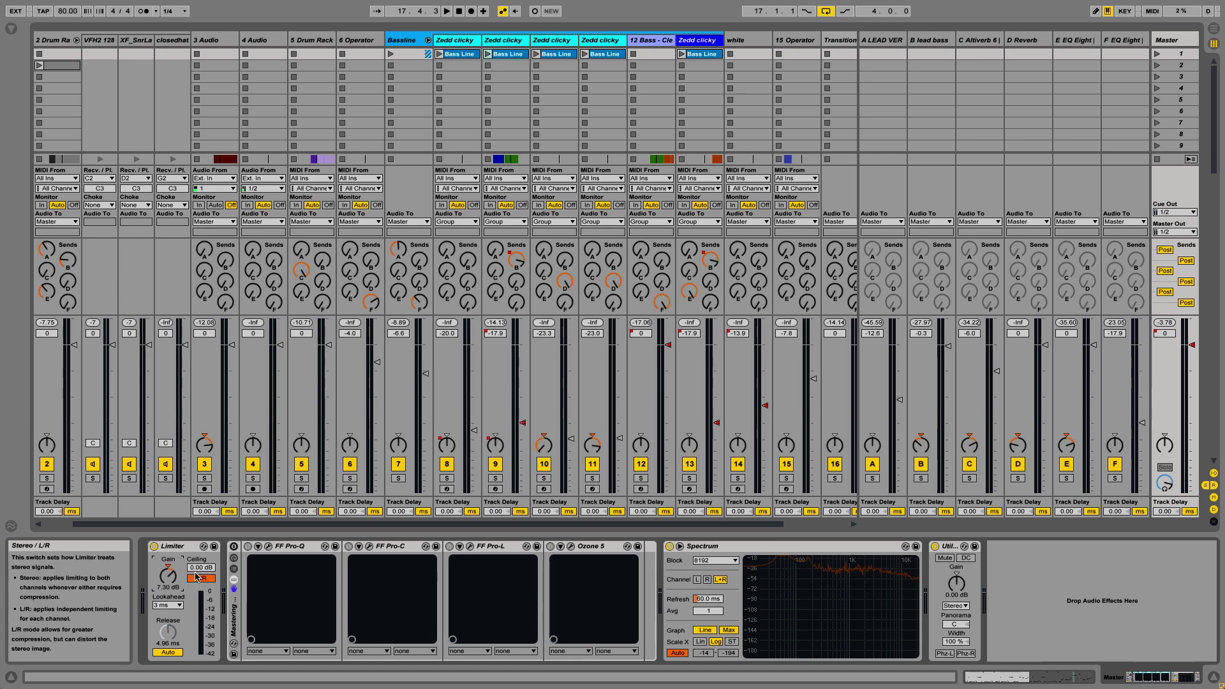
Play the set with the Limiter on, then again with it switched off
key(space)
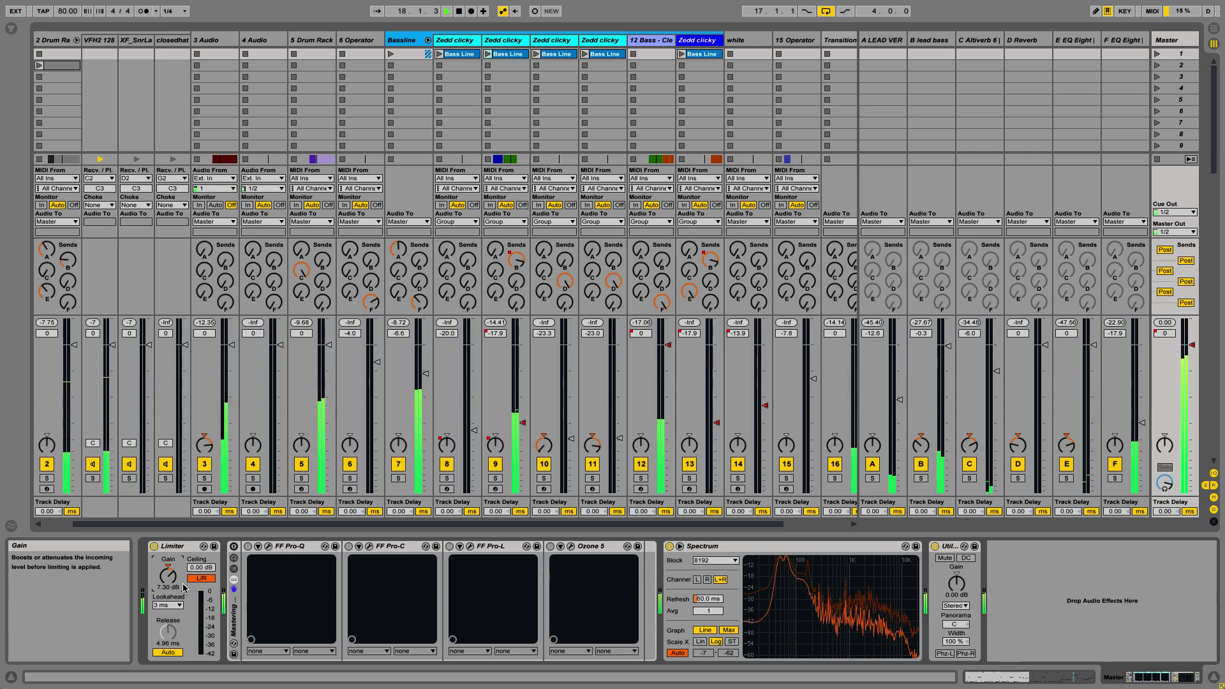
key(space)
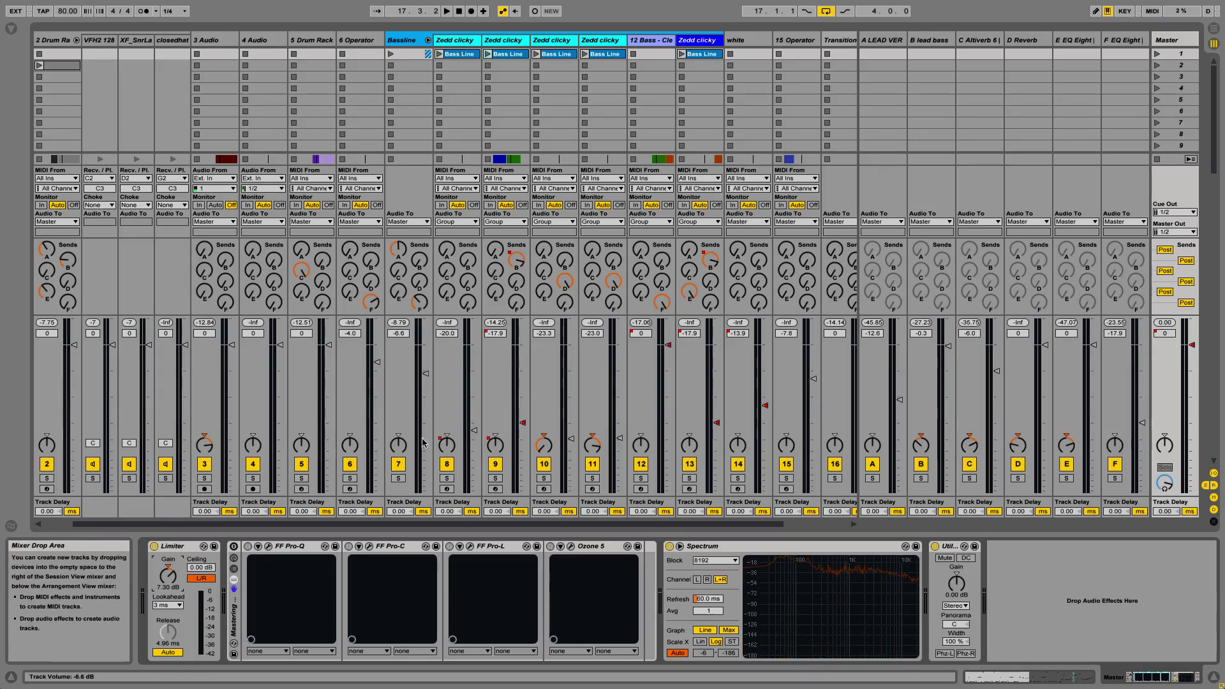
click(155, 547)
key(space)
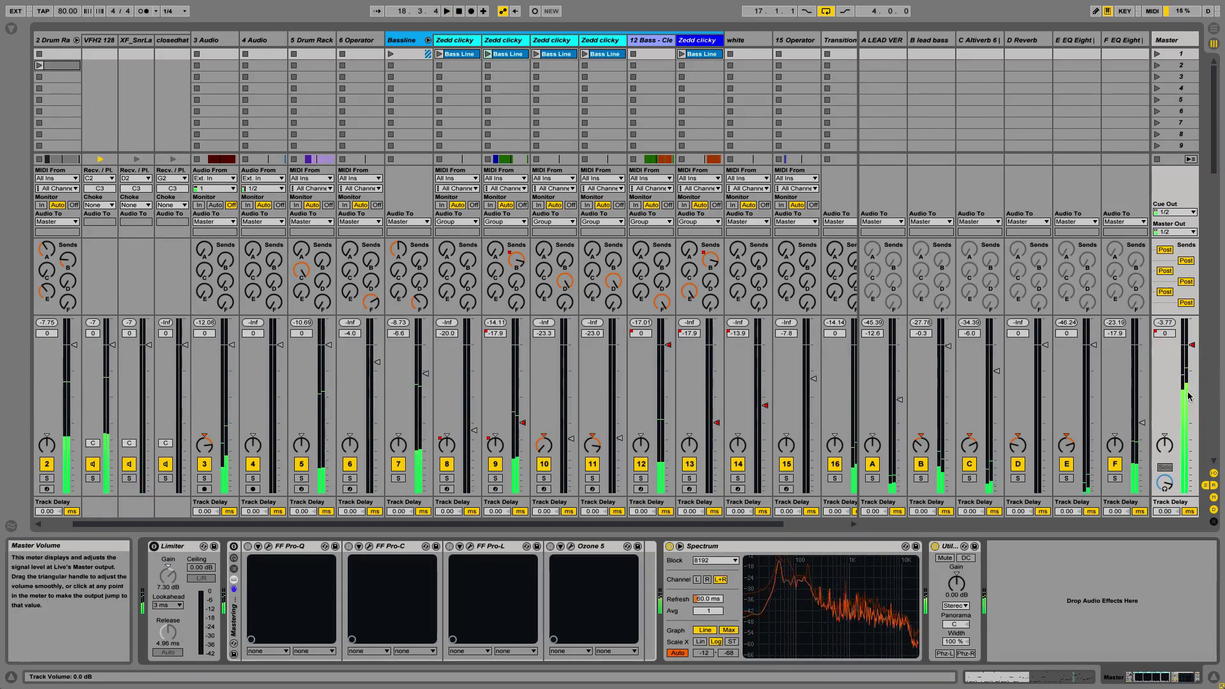
key(space)
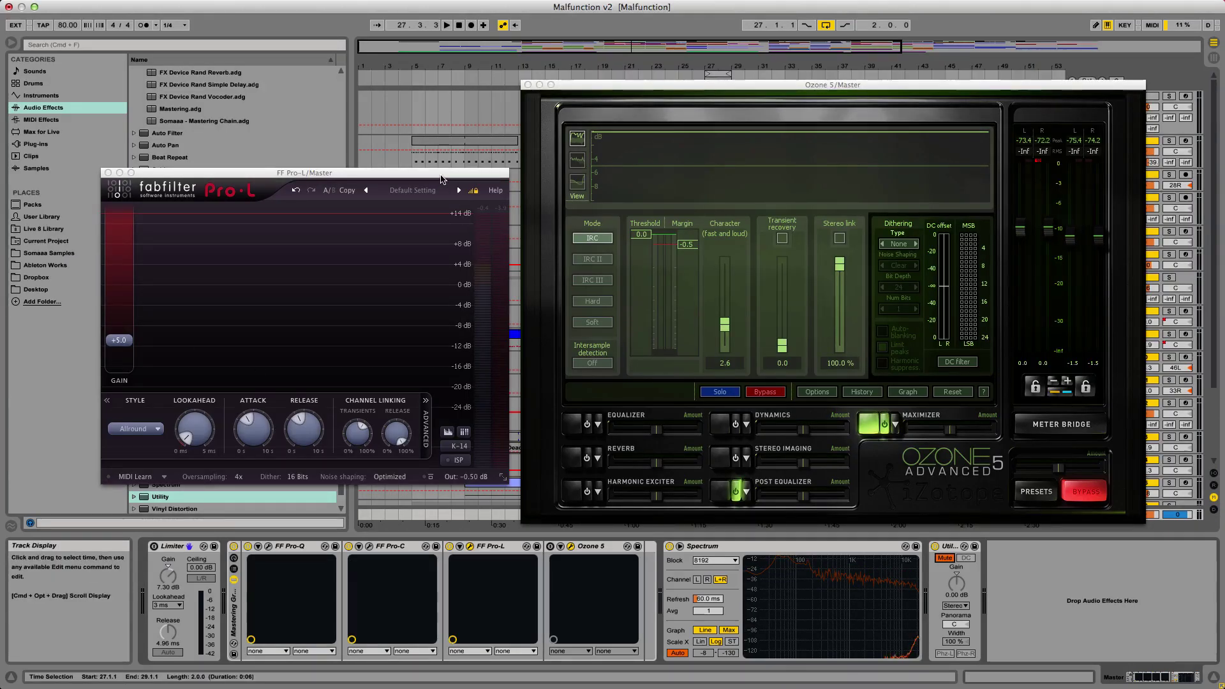
Arrange the Pro-L and Ozone 5 windows, raise Pro-L gain to +6.5 dB, and play
drag(443, 178, 438, 168)
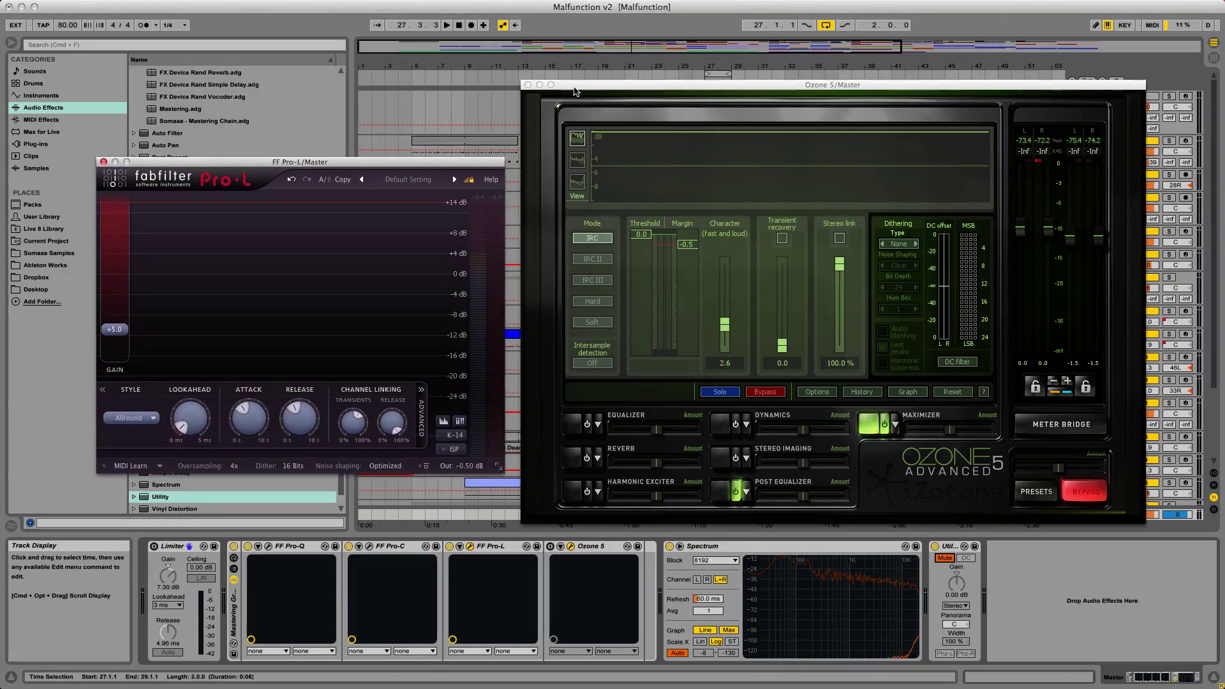
drag(575, 86, 586, 92)
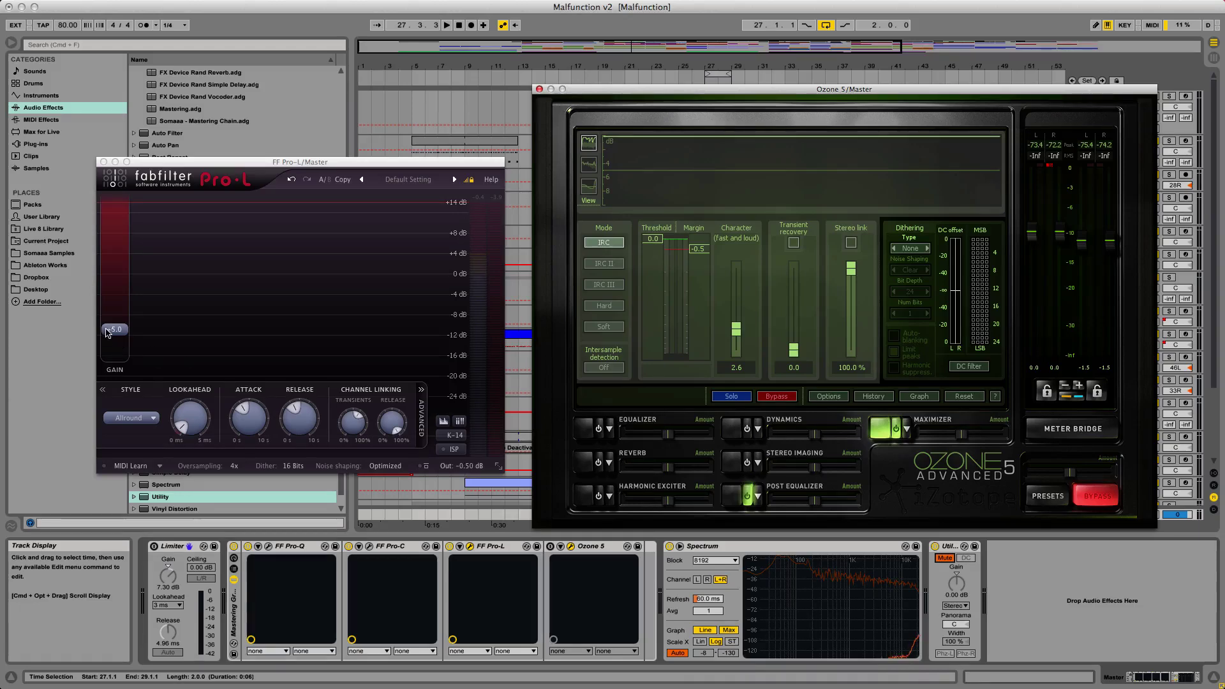
drag(114, 329, 114, 321)
key(space)
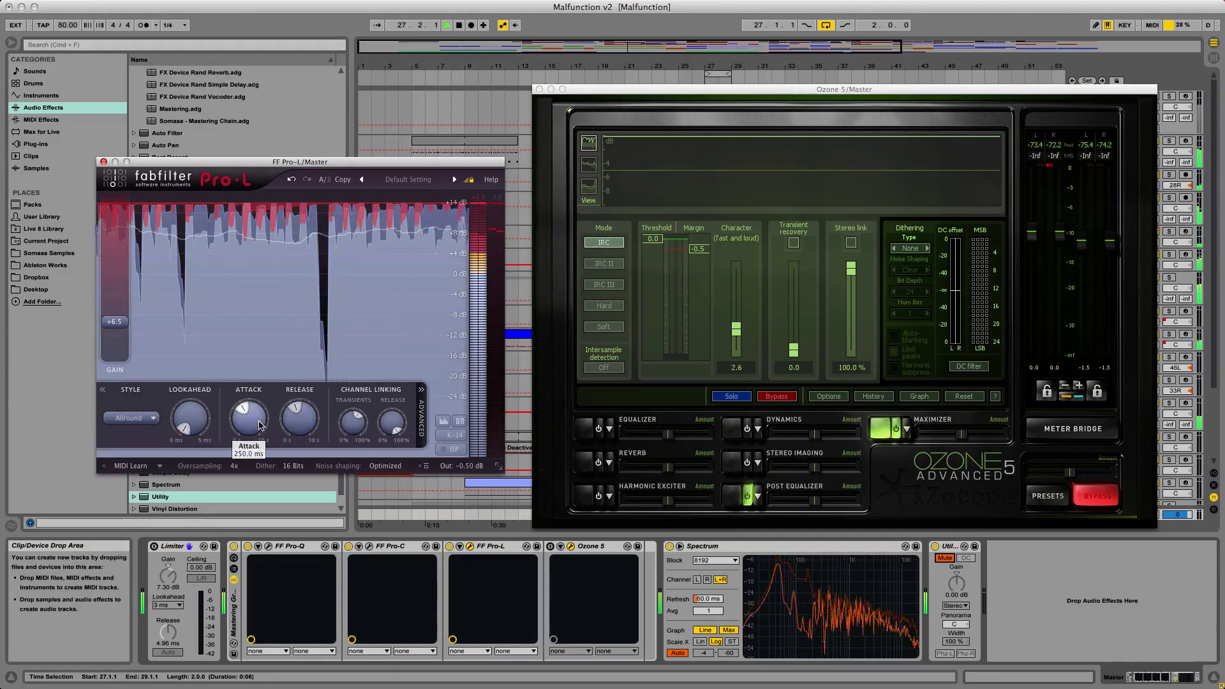
Keep Pro-L at 16-bit dither, 4x oversampling and Optimized noise shaping
click(293, 466)
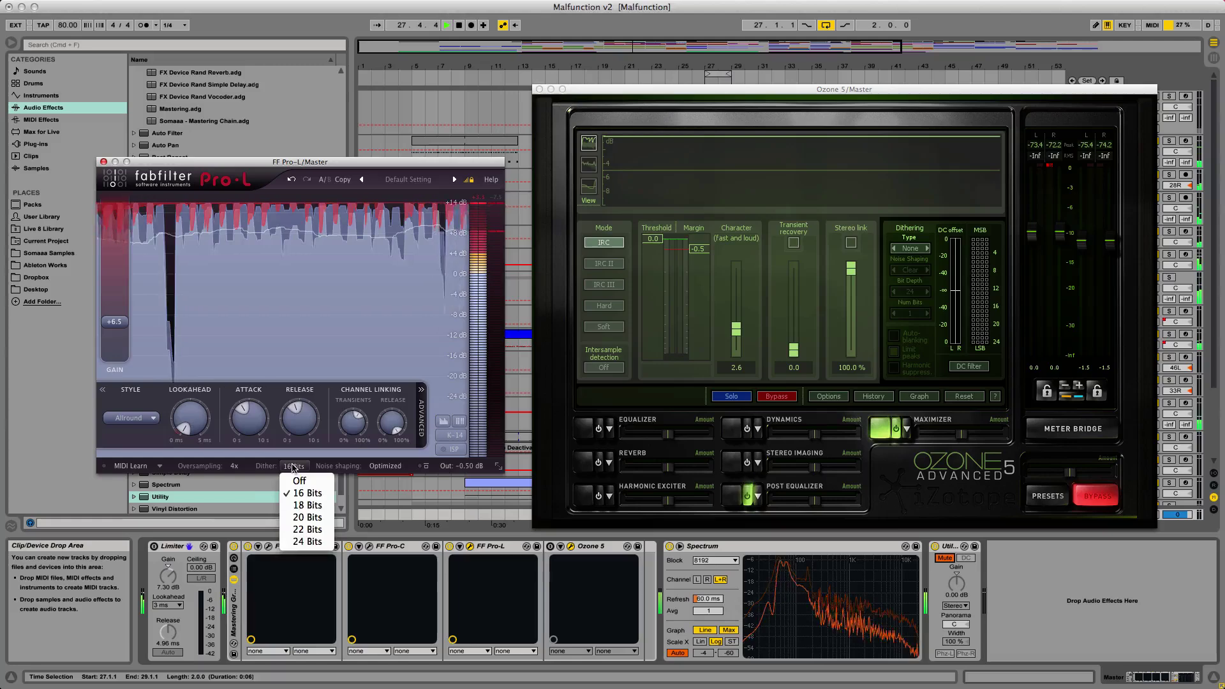
click(294, 466)
click(236, 467)
click(236, 467)
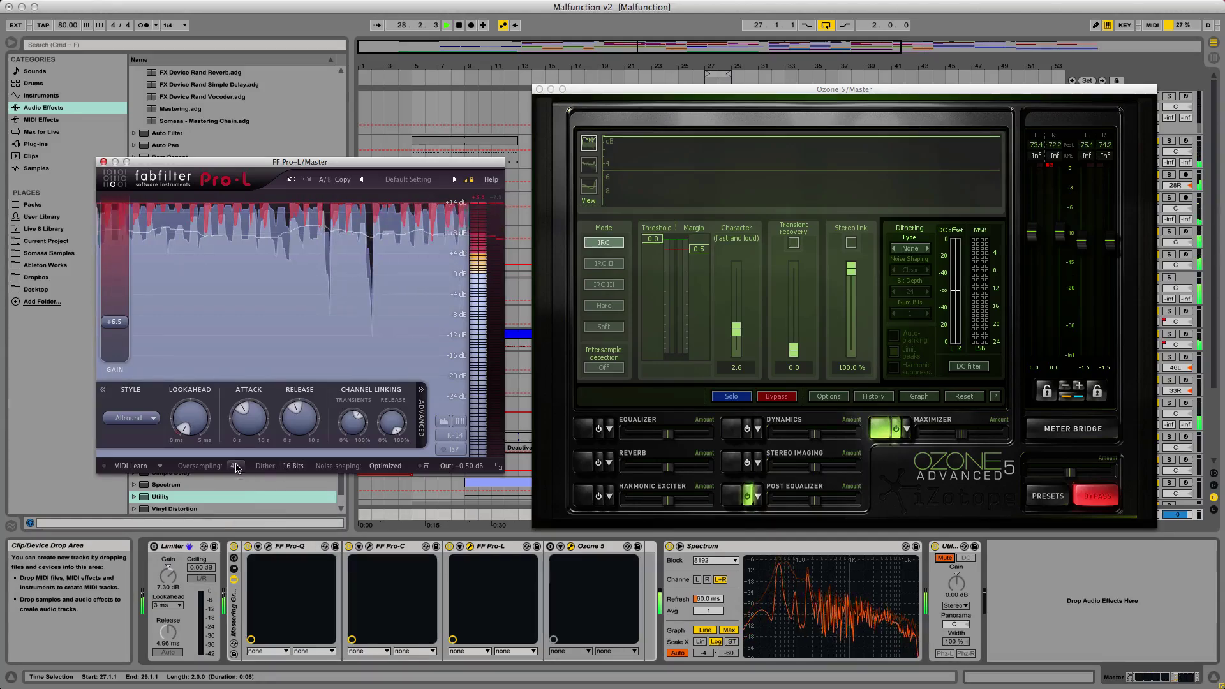
click(378, 466)
click(379, 468)
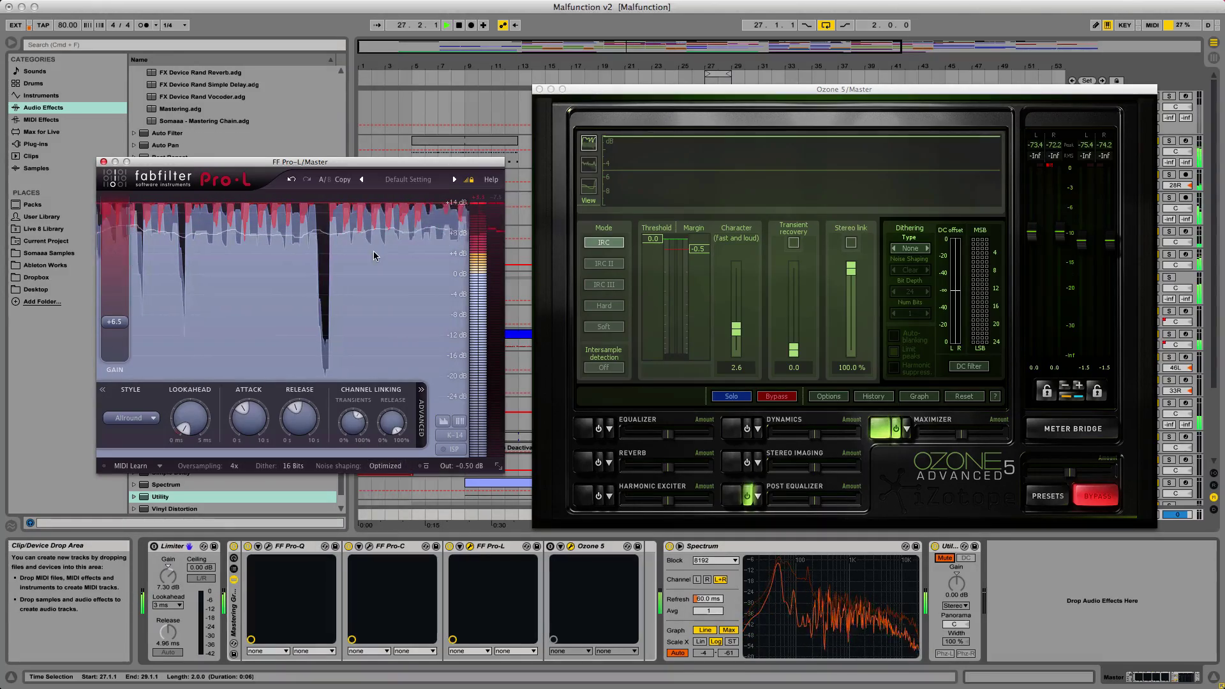
key(space)
Switch Ozone 5 on and Pro-L off; set margin -1.2, transient recovery 32.8, MBIT+ dithering
click(550, 546)
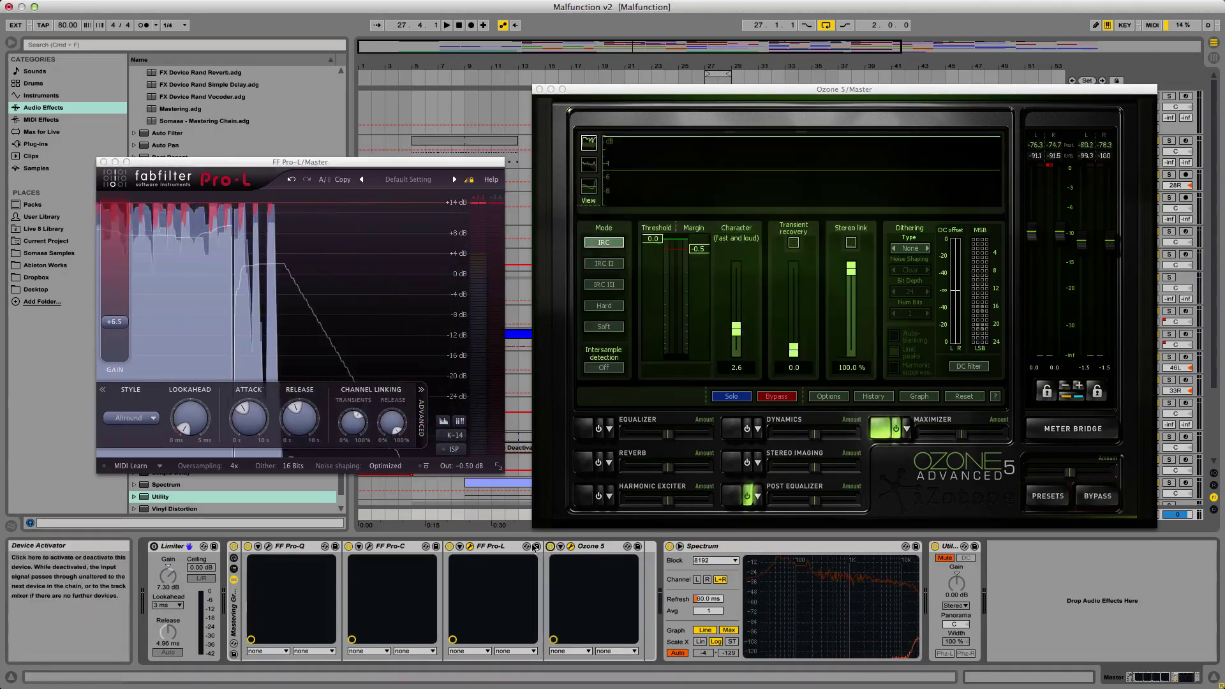
click(449, 546)
key(space)
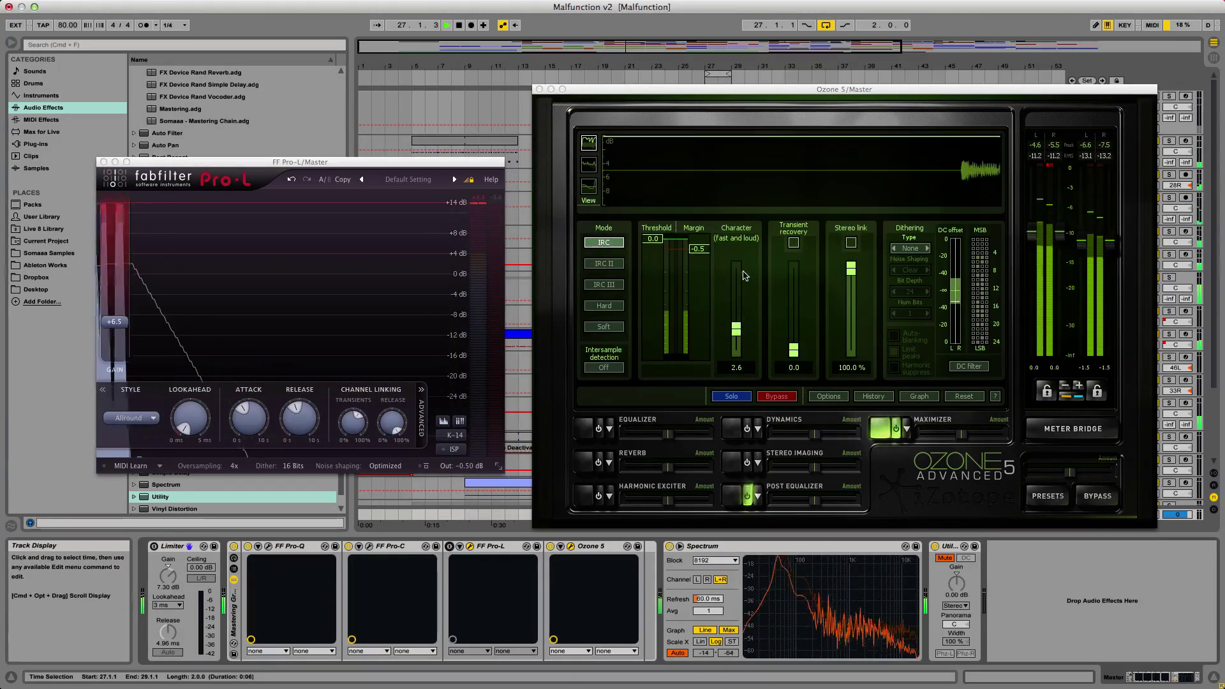
drag(687, 248, 690, 259)
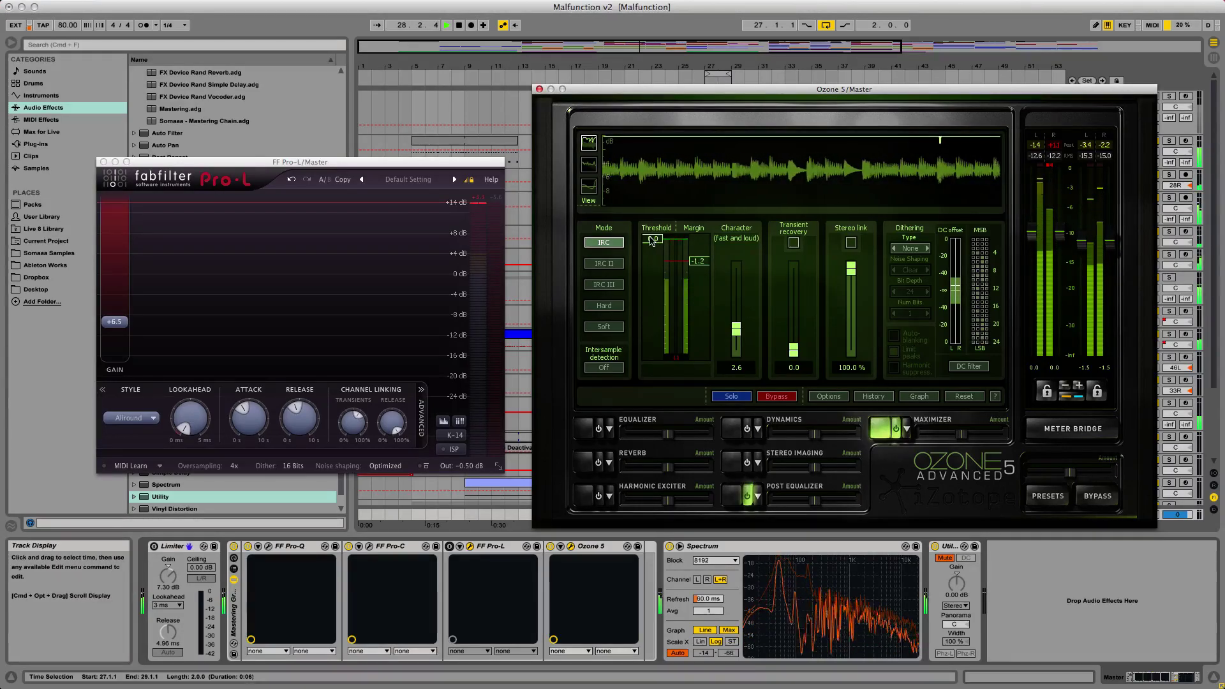
drag(736, 332, 794, 336)
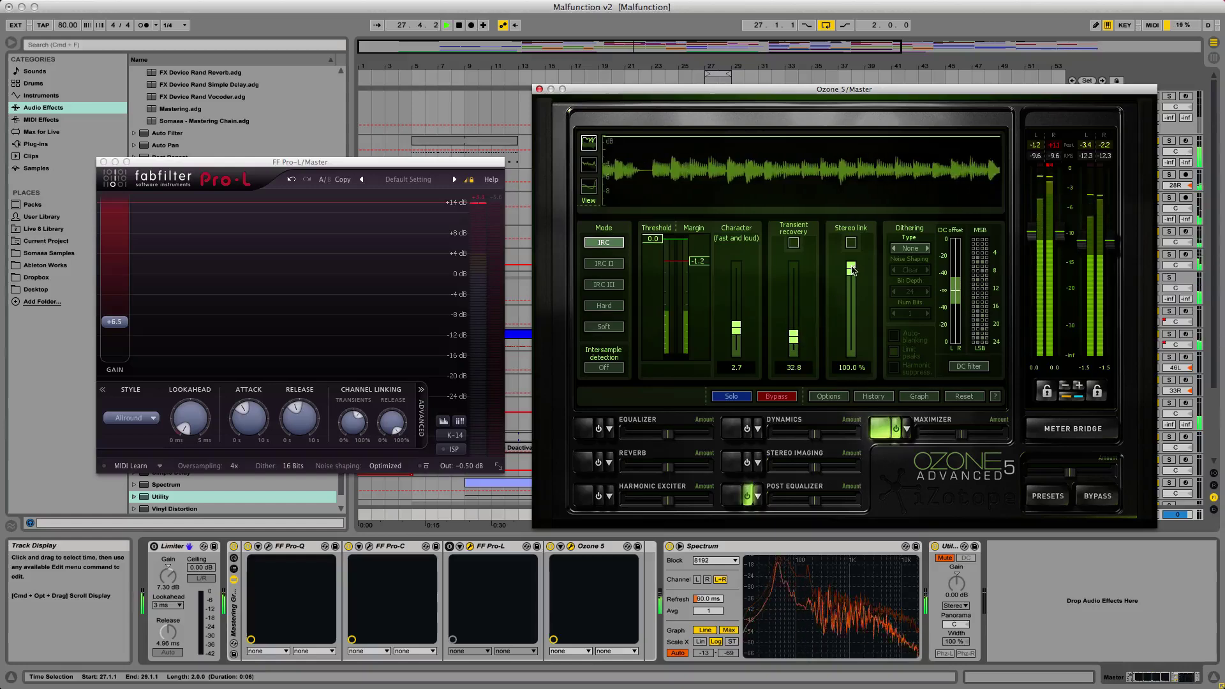
click(917, 249)
click(916, 251)
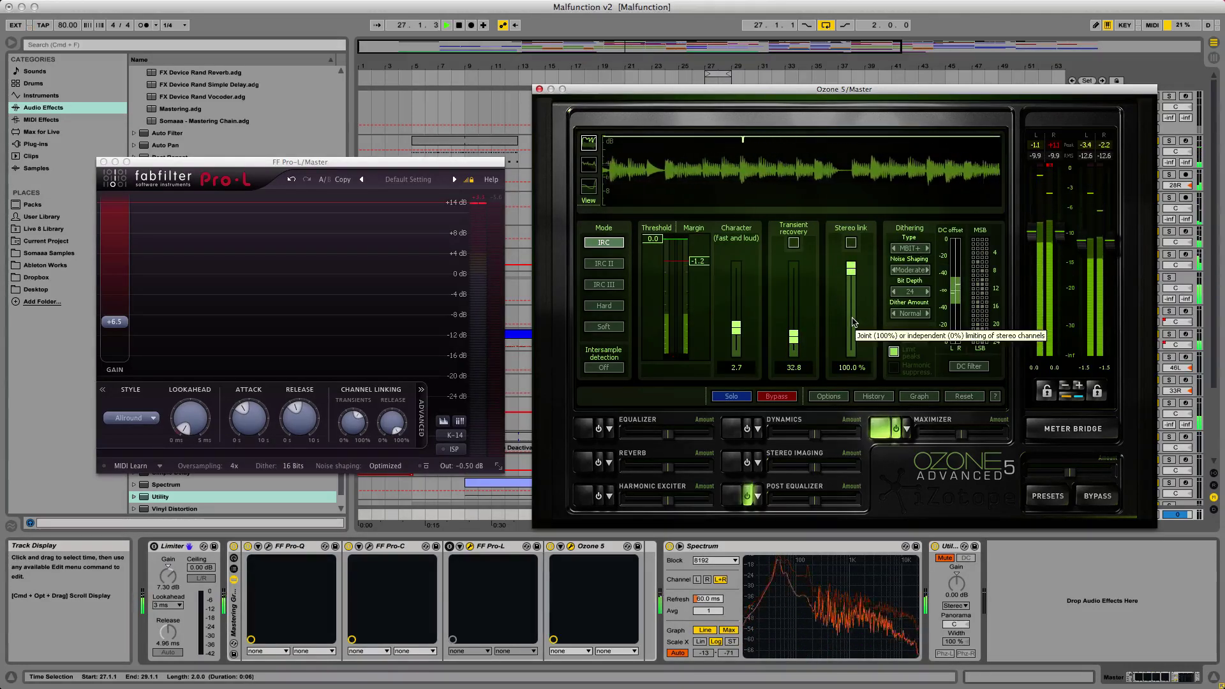